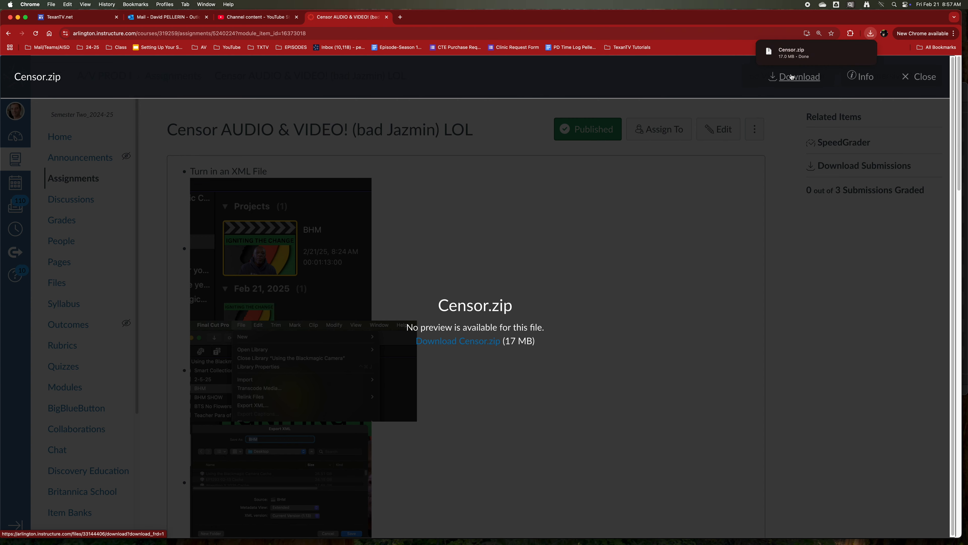
- Extract the downloaded Censor.zip in the Downloads folder, look inside the extracted Censor folder, and return to Downloads
{"action": "mouse_move", "coordinate": [800, 54]}
{"action": "left_click", "coordinate": [850, 52]}
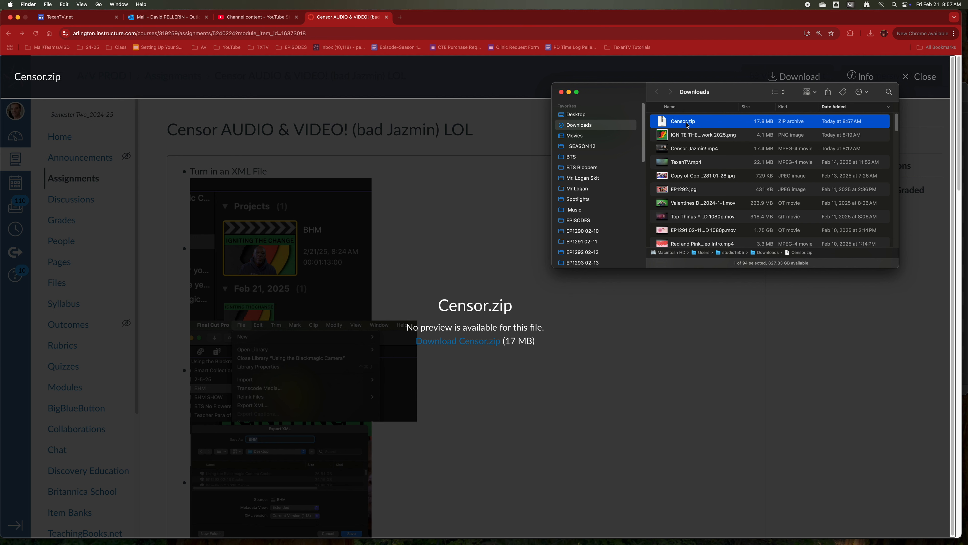
{"action": "double_click", "coordinate": [662, 121]}
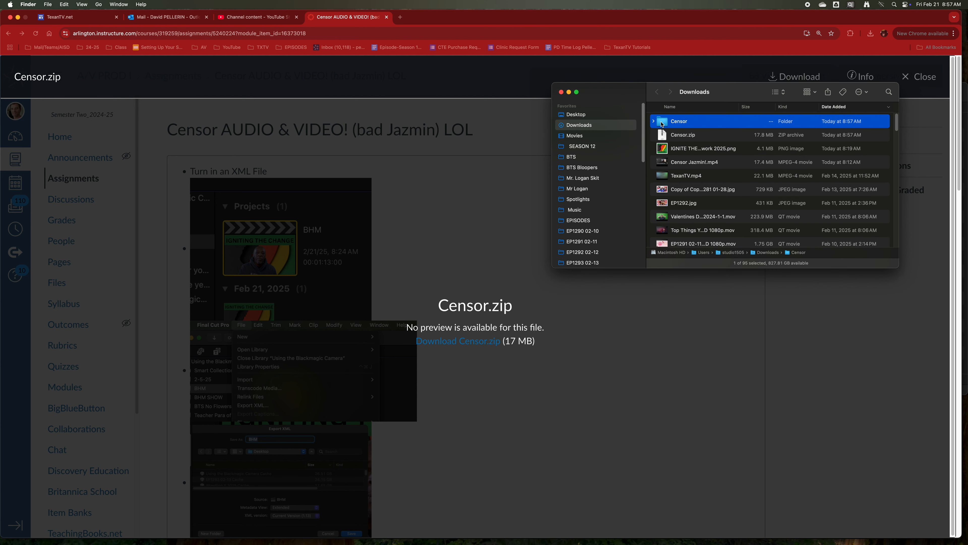
{"action": "double_click", "coordinate": [662, 123]}
{"action": "left_click", "coordinate": [656, 92]}
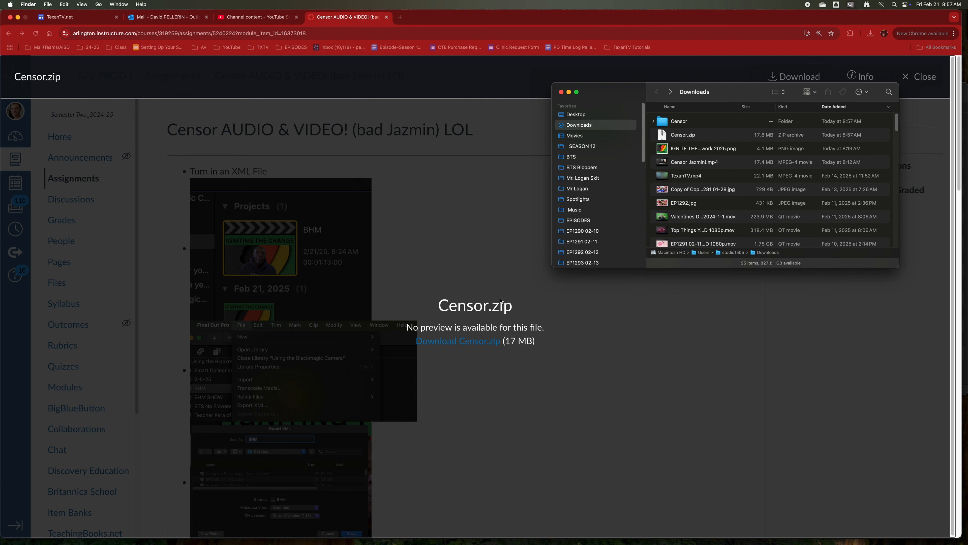
- Switch to Final Cut Pro and create a new library named Censor in the Movies folder
{"action": "left_click", "coordinate": [474, 279]}
{"action": "key", "text": "super+shift+w"}
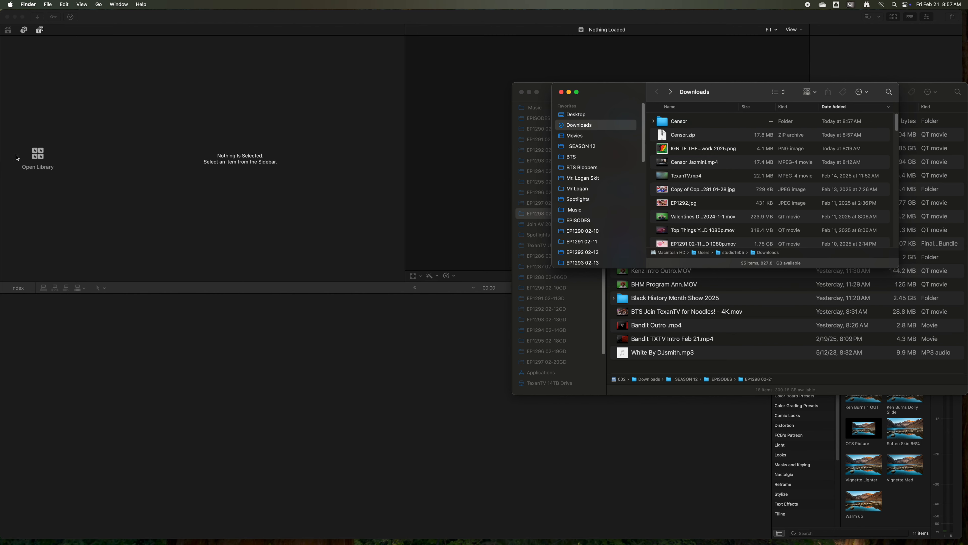
{"action": "left_click", "coordinate": [38, 154]}
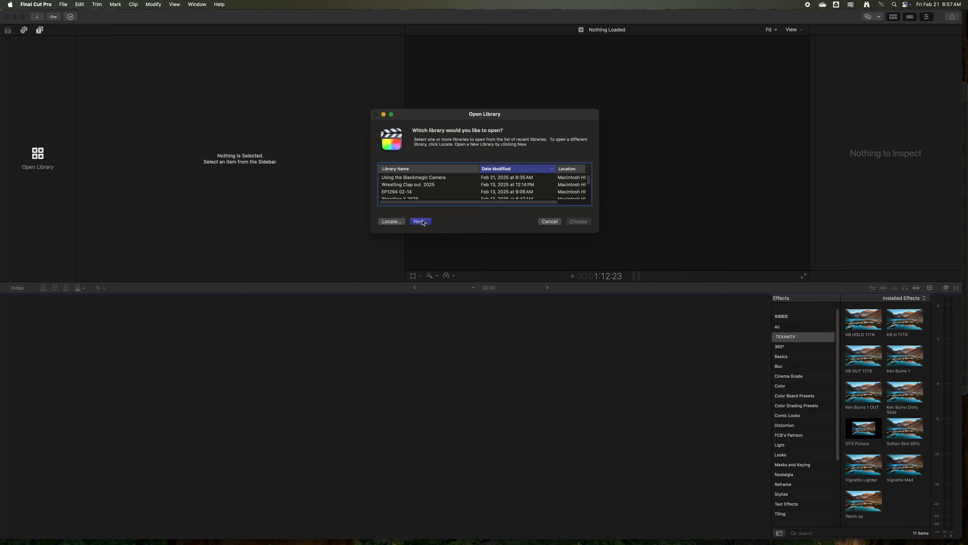
{"action": "key", "text": "Return"}
{"action": "type", "text": "Cen"}
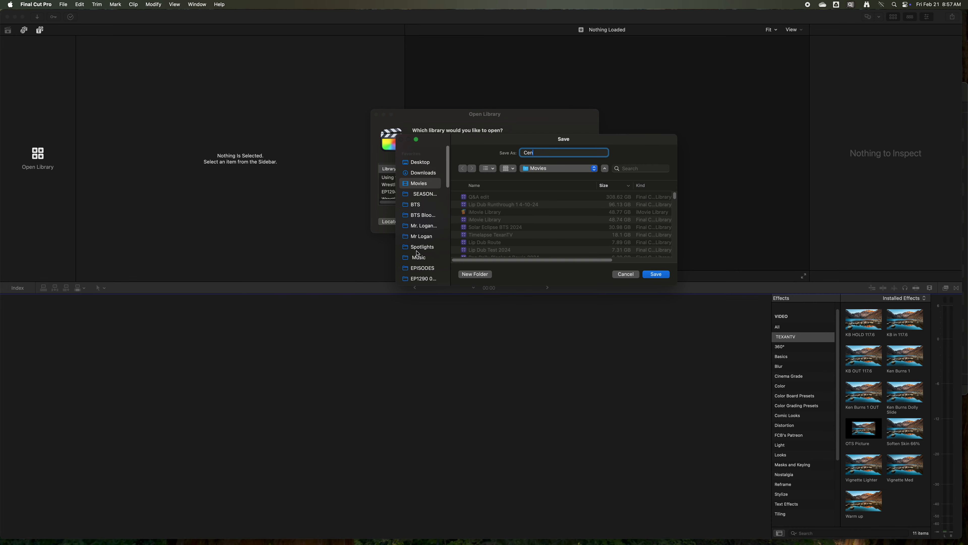
{"action": "type", "text": "sor"}
{"action": "key", "text": "Return"}
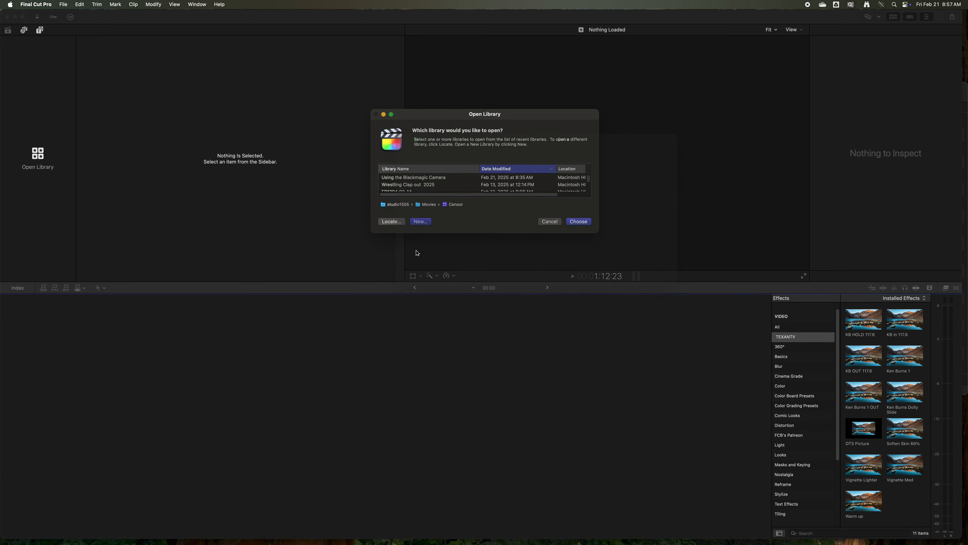
- Import the Censor folder from Finder's Downloads into the 2-21-25 event in Final Cut Pro
{"action": "key", "text": "super+Tab"}
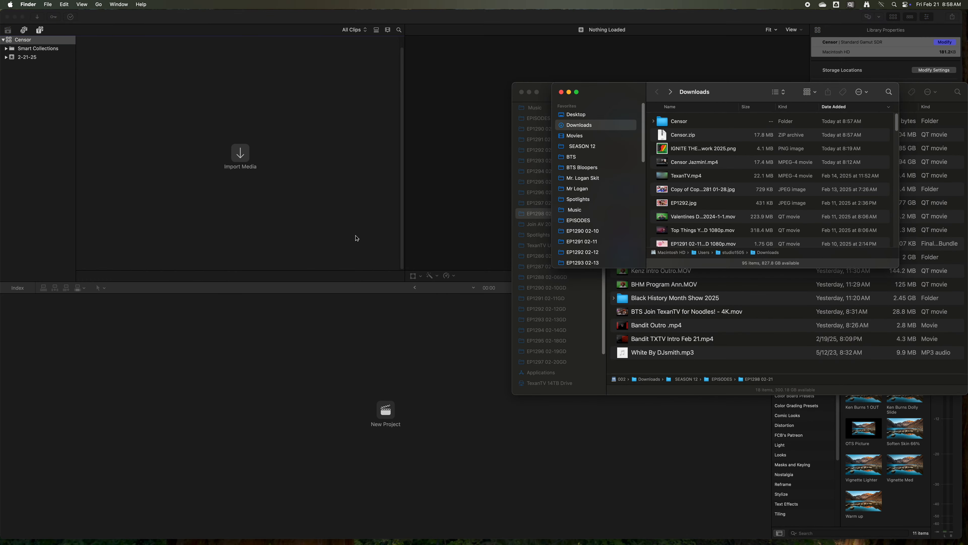
{"action": "left_click_drag", "start_coordinate": [658, 123], "coordinate": [18, 62]}
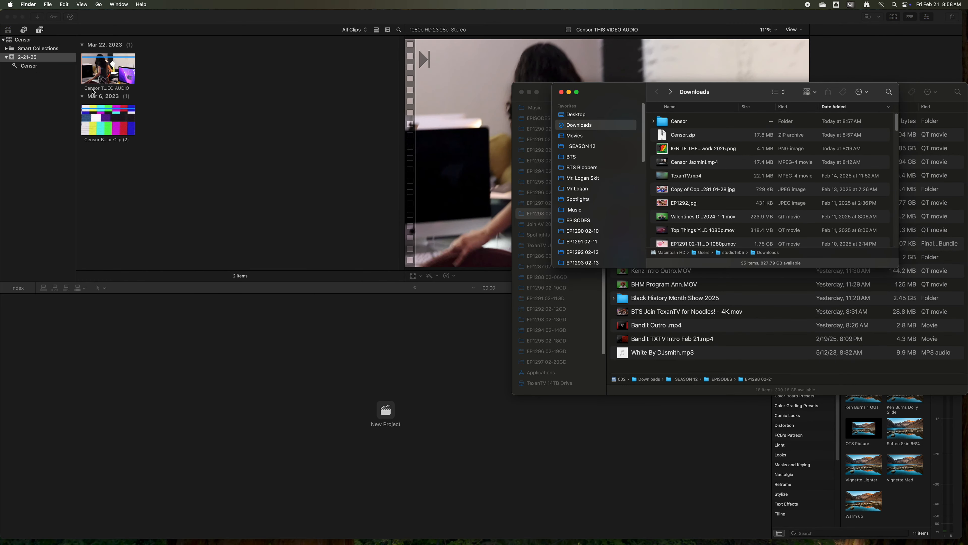
{"action": "left_click", "coordinate": [213, 185]}
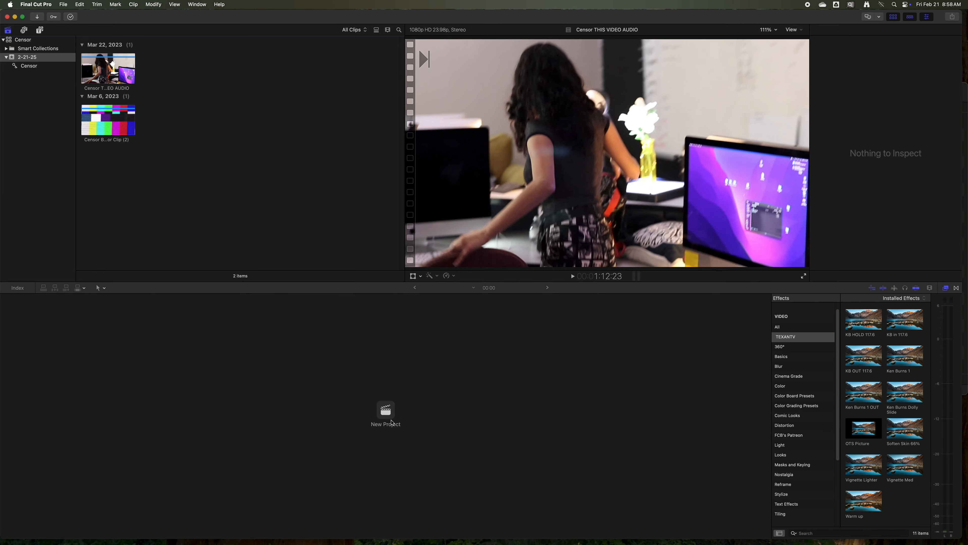
- Create a project named Censor in the 2-21-25 event and append the Censor THIS VIDEO AUDIO clip, fitted to the timeline
{"action": "left_click", "coordinate": [386, 412]}
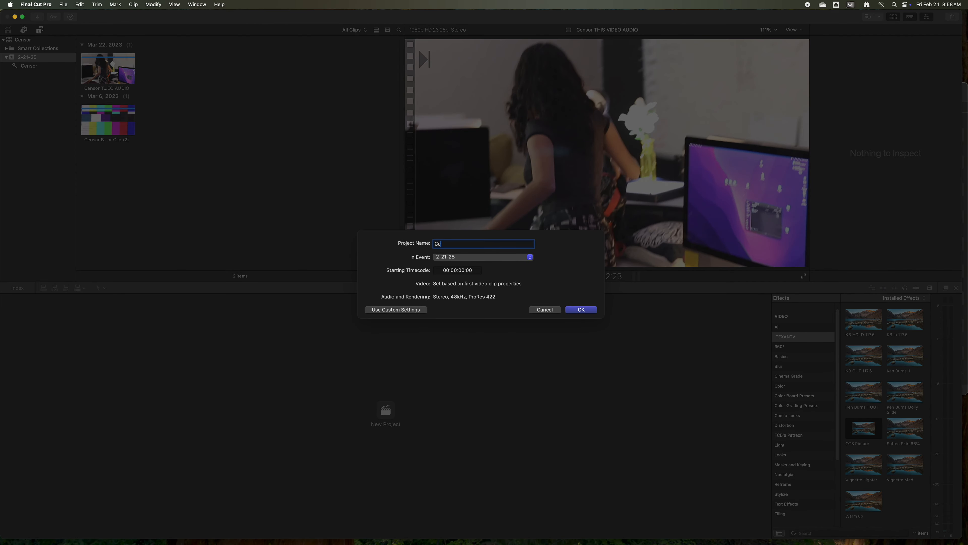
{"action": "key", "text": "Return"}
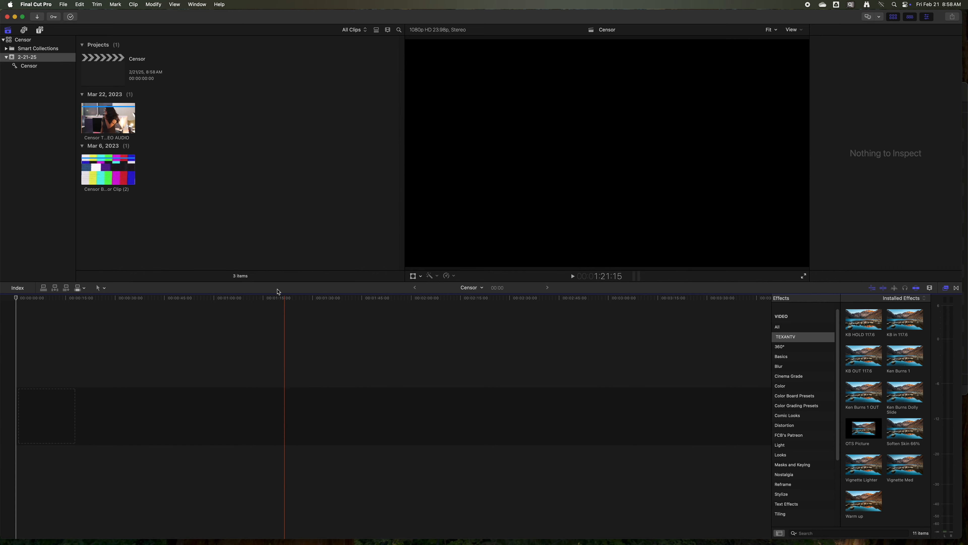
{"action": "left_click", "coordinate": [102, 117]}
{"action": "key", "text": "e"}
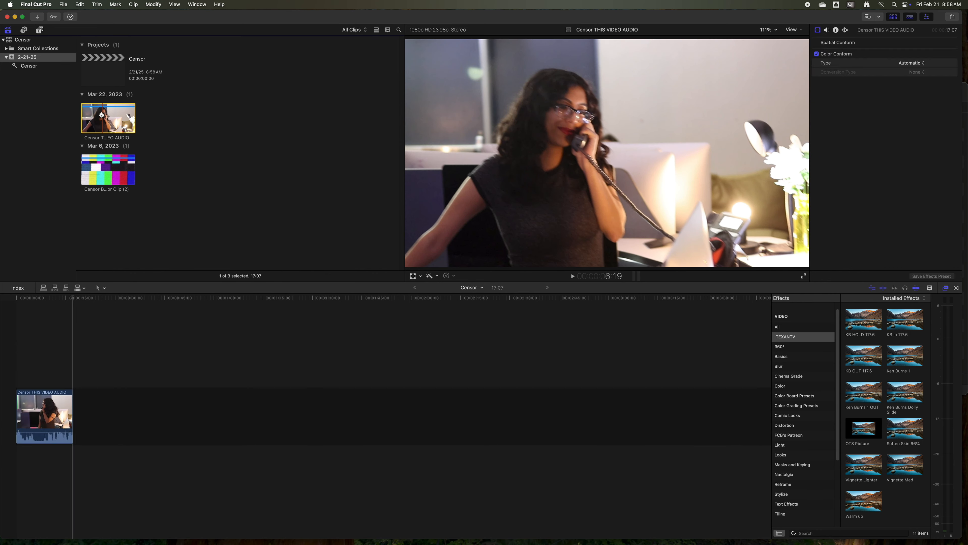
{"action": "left_click", "coordinate": [47, 329]}
{"action": "key", "text": "shift+z"}
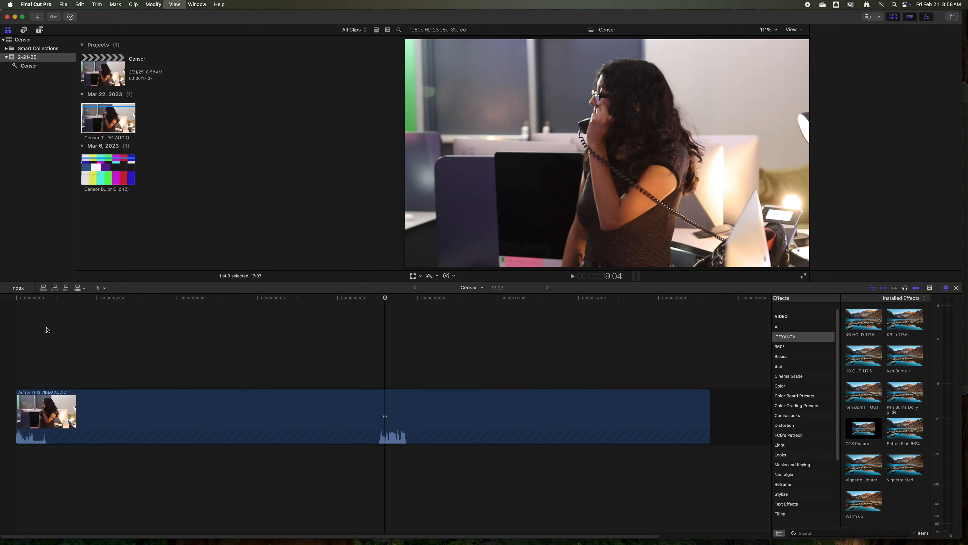
- Connect the Censor BEEP Sound Effect_TV Error Clip (2) beneath the main clip at about 14 seconds
{"action": "left_click", "coordinate": [106, 168]}
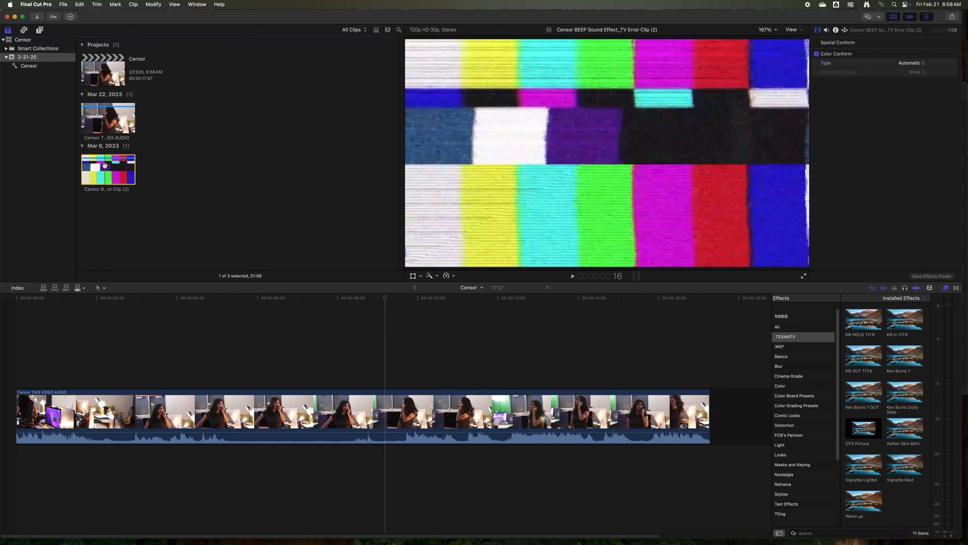
{"action": "left_click_drag", "start_coordinate": [105, 165], "coordinate": [622, 502]}
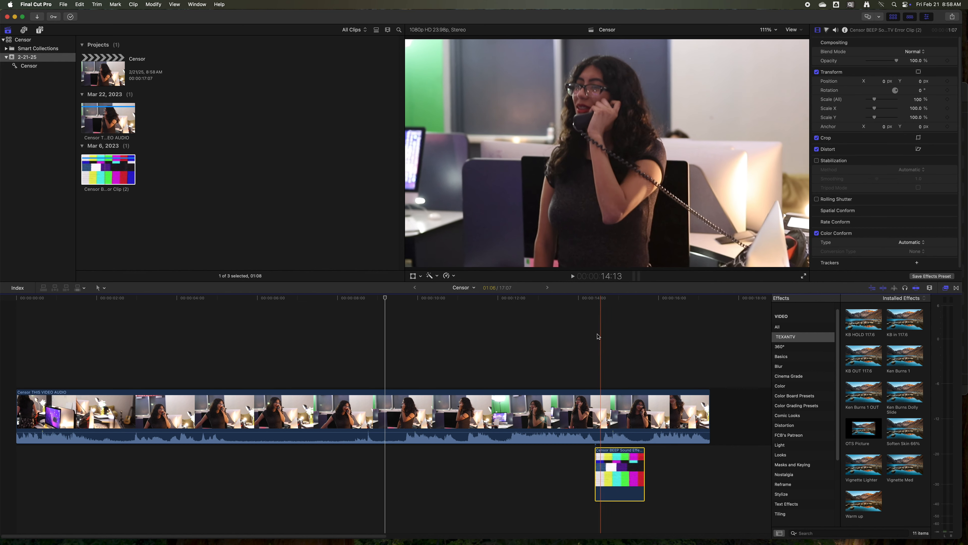
{"action": "key", "text": "space"}
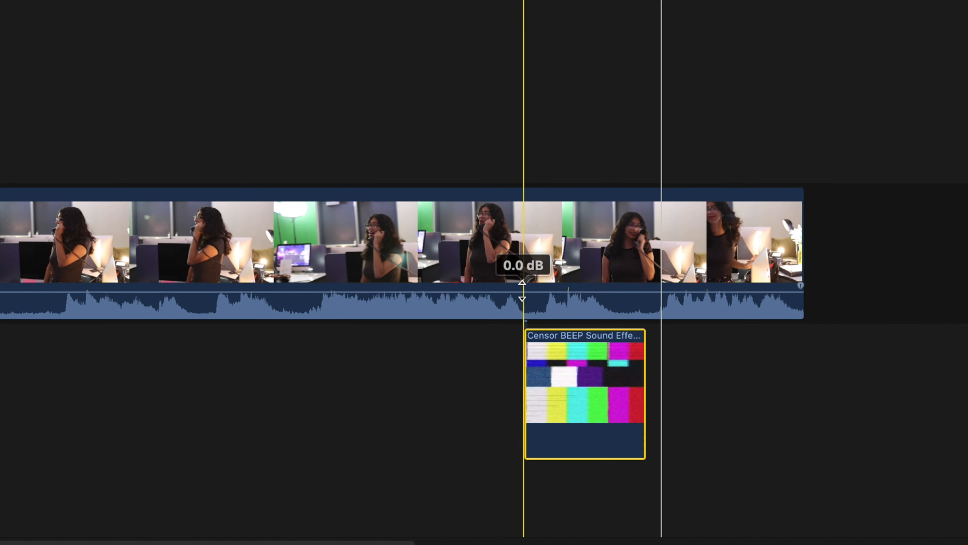
- Range-select the part of the main clip above the beep clip and lower its audio to silence
{"action": "key", "text": "r"}
{"action": "left_click_drag", "start_coordinate": [528, 305], "coordinate": [641, 303]}
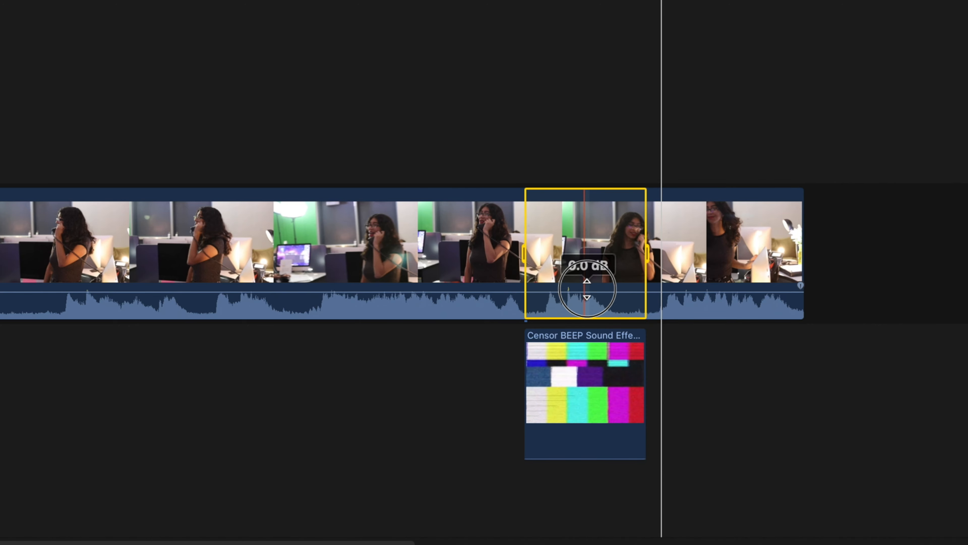
{"action": "left_click_drag", "start_coordinate": [584, 292], "coordinate": [587, 324]}
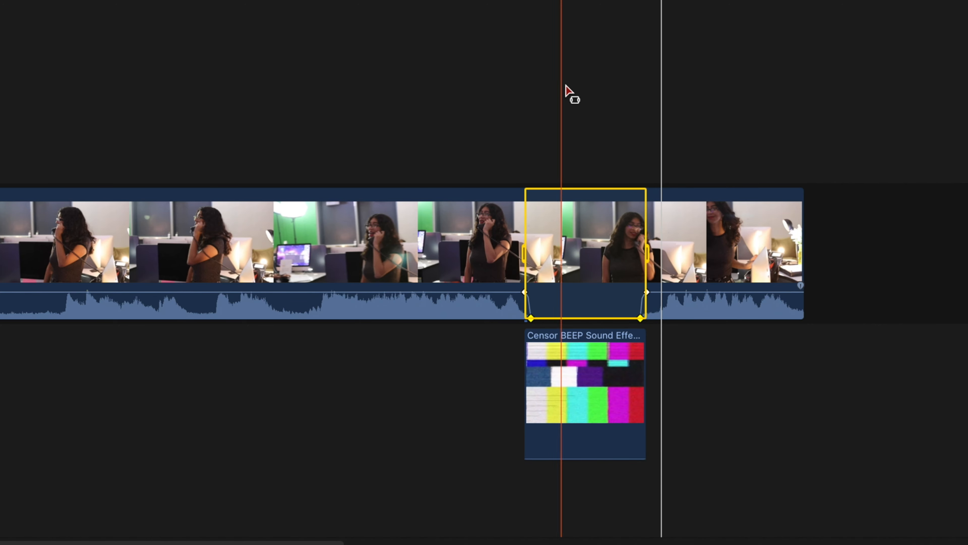
{"action": "left_click_drag", "start_coordinate": [662, 1], "coordinate": [572, 0]}
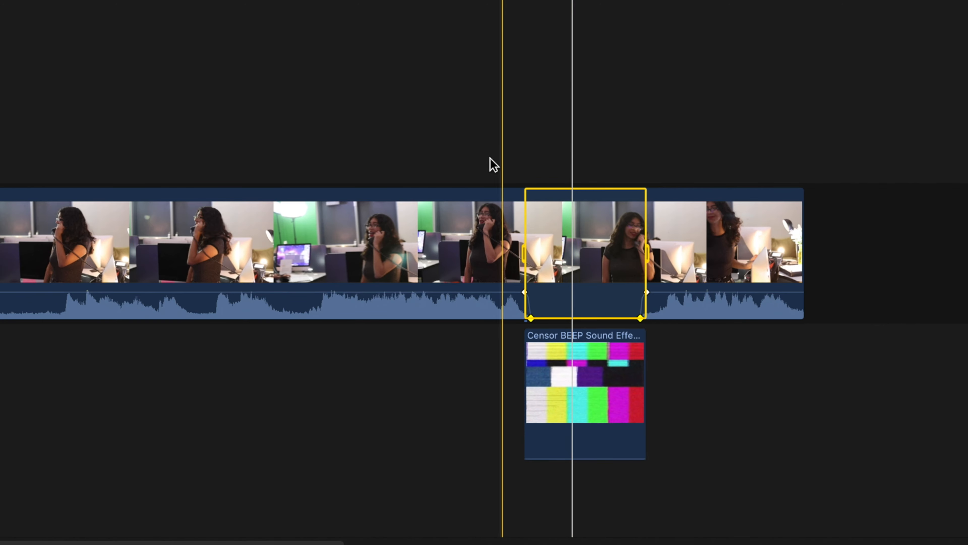
- Blade the main clip at the start and end of the silenced section to isolate it
{"action": "key", "text": "b"}
{"action": "left_click", "coordinate": [490, 103]}
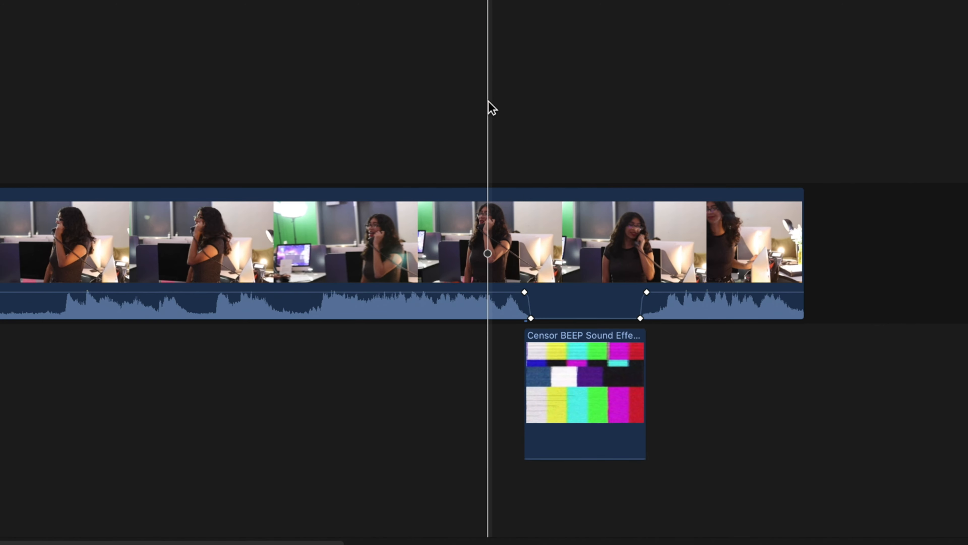
{"action": "left_click", "coordinate": [529, 225]}
{"action": "left_click", "coordinate": [639, 229]}
{"action": "key", "text": "a"}
- Find the Censor effect among all video effects and apply it to the isolated segment with a magnetic mask on the woman
{"action": "left_click", "coordinate": [596, 214]}
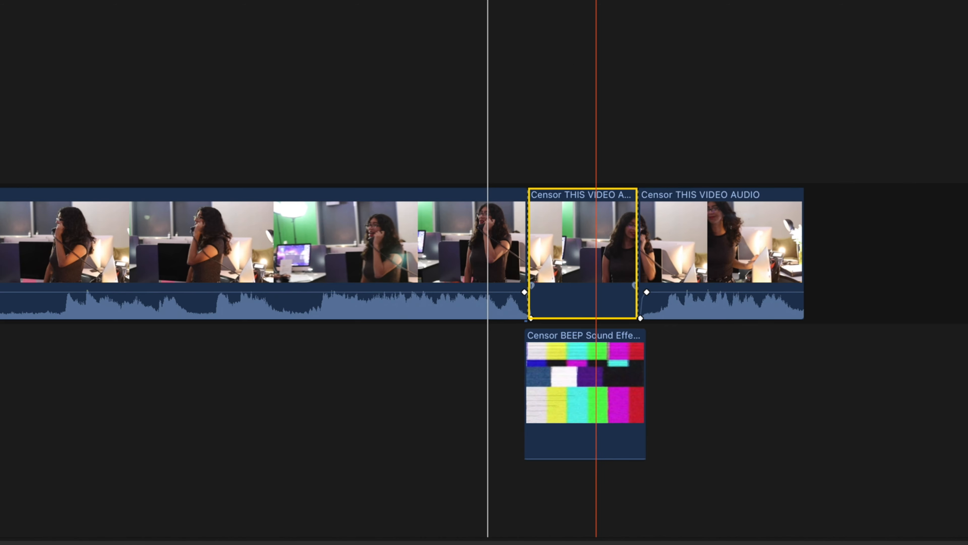
{"action": "key", "text": "super+equal"}
{"action": "key", "text": "super+equal"}
{"action": "left_click", "coordinate": [205, 143]}
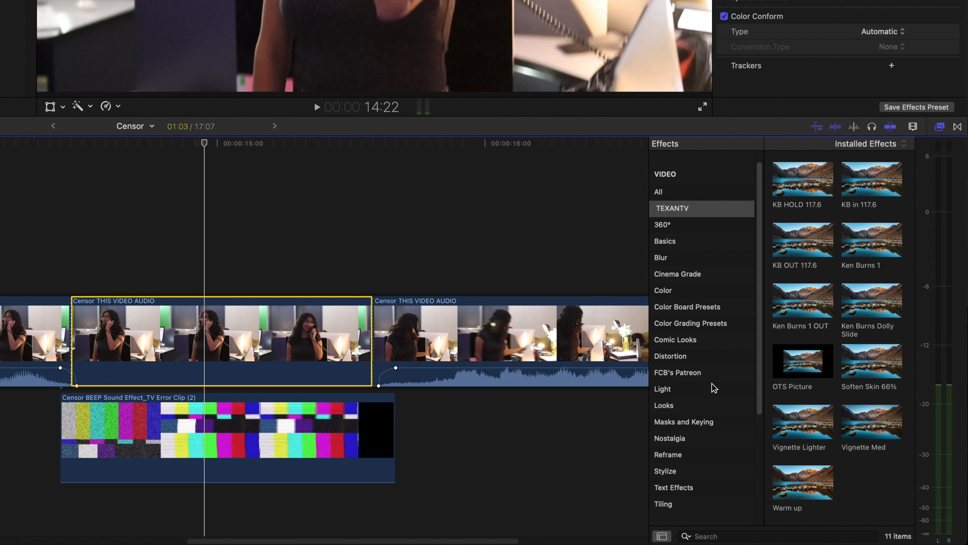
{"action": "left_click", "coordinate": [684, 174]}
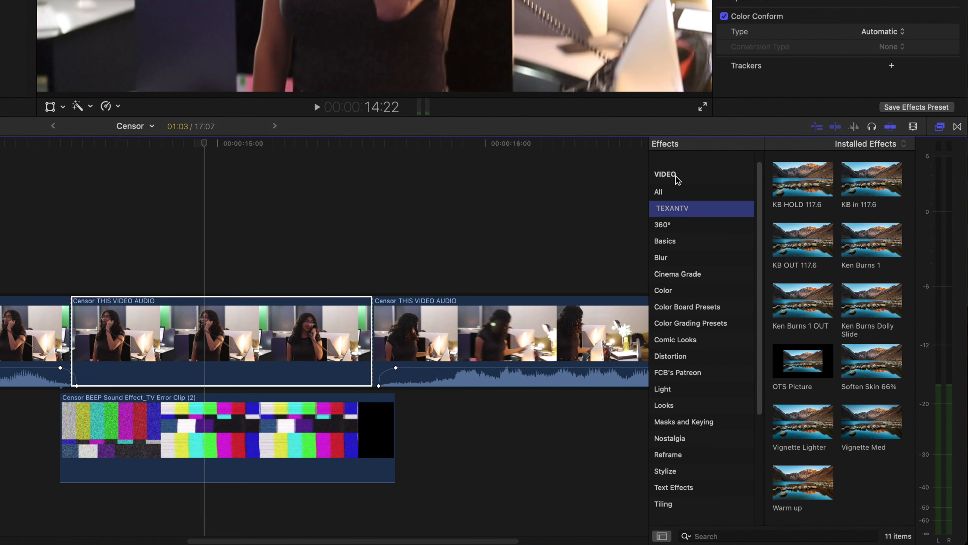
{"action": "left_click", "coordinate": [672, 193]}
{"action": "left_click", "coordinate": [718, 536]}
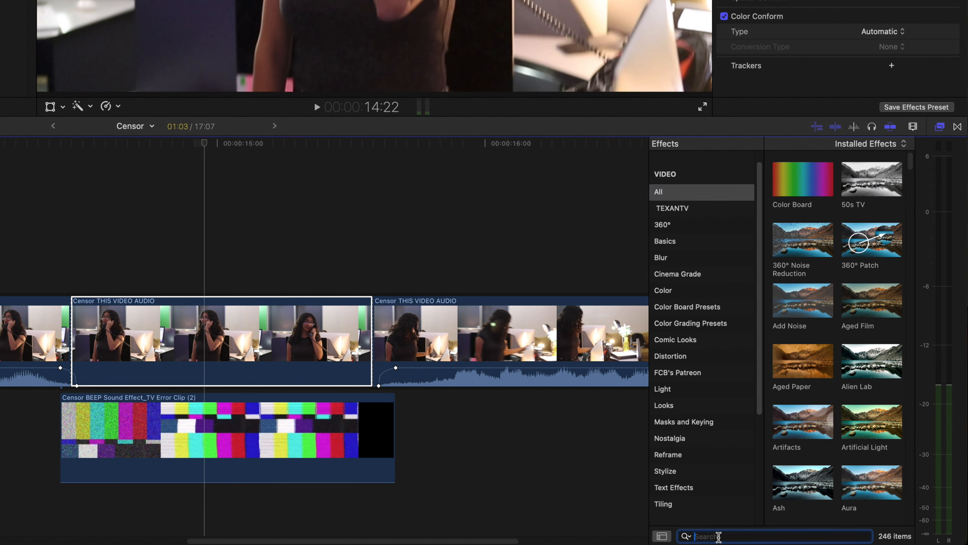
{"action": "type", "text": "cen"}
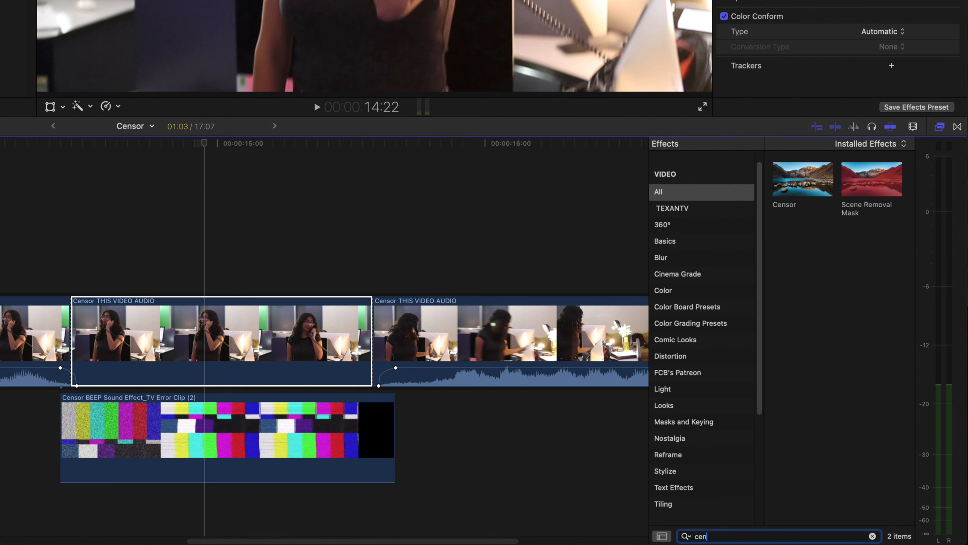
{"action": "left_click_drag", "start_coordinate": [806, 181], "coordinate": [563, 53]}
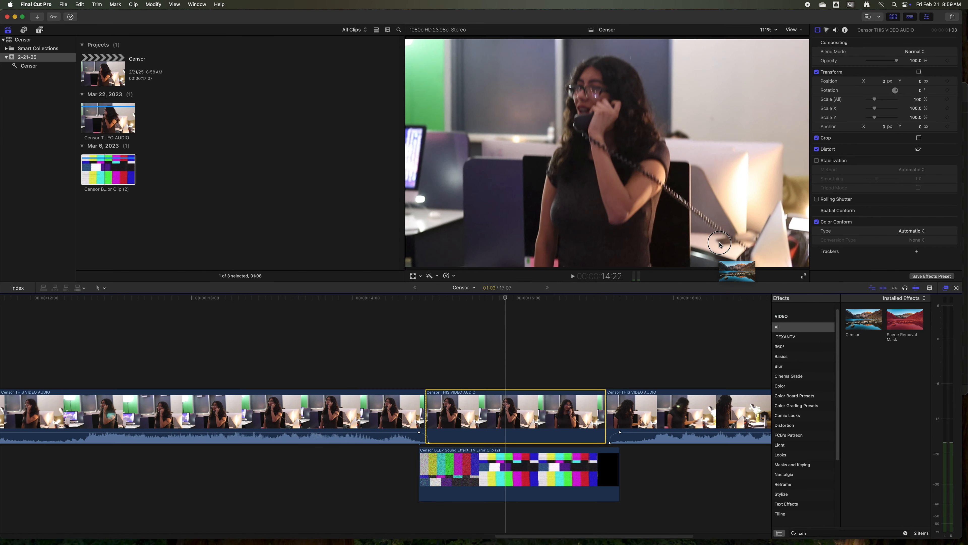
{"action": "left_click", "coordinate": [592, 107]}
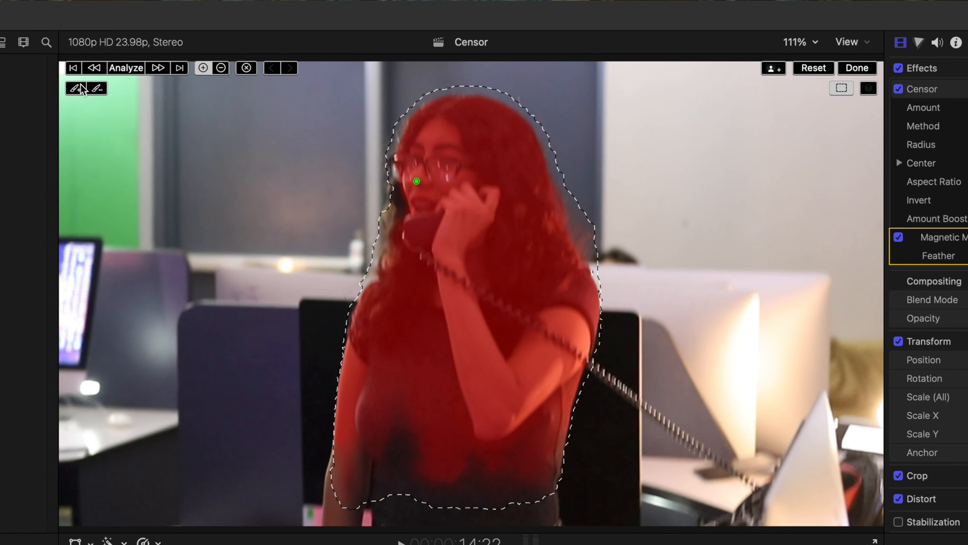
- Brush the magnetic mask so that it leaves out the woman's body and covers only her head and hair
{"action": "left_click", "coordinate": [98, 89]}
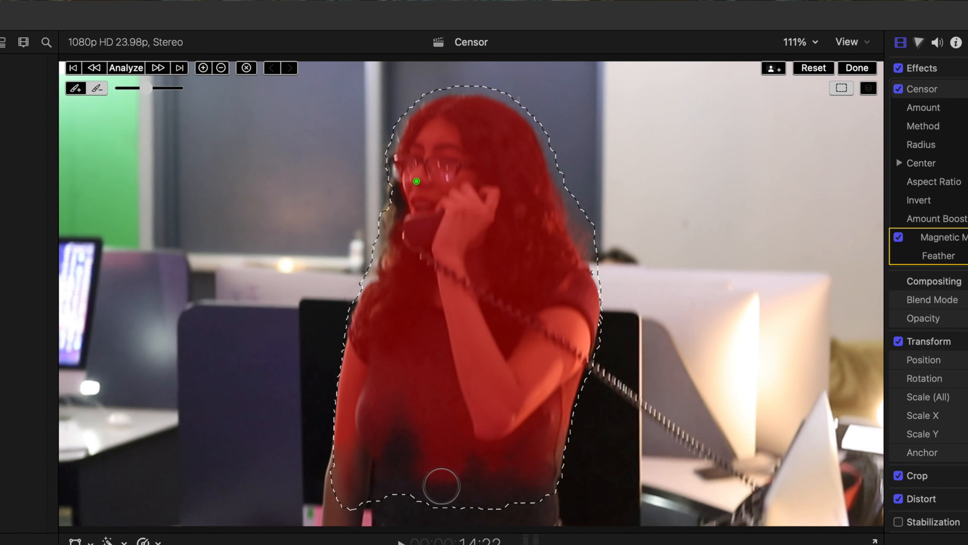
{"action": "mouse_move", "coordinate": [534, 491]}
{"action": "left_mouse_down"}
{"action": "mouse_move", "coordinate": [346, 480]}
{"action": "mouse_move", "coordinate": [363, 461]}
{"action": "mouse_move", "coordinate": [597, 424]}
{"action": "mouse_move", "coordinate": [485, 400]}
{"action": "mouse_move", "coordinate": [525, 397]}
{"action": "mouse_move", "coordinate": [325, 339]}
{"action": "mouse_move", "coordinate": [354, 338]}
{"action": "mouse_move", "coordinate": [372, 302]}
{"action": "mouse_move", "coordinate": [447, 341]}
{"action": "mouse_move", "coordinate": [539, 329]}
{"action": "mouse_move", "coordinate": [598, 339]}
{"action": "mouse_move", "coordinate": [573, 303]}
{"action": "mouse_move", "coordinate": [580, 281]}
{"action": "mouse_move", "coordinate": [569, 307]}
{"action": "mouse_move", "coordinate": [395, 309]}
{"action": "mouse_move", "coordinate": [372, 279]}
{"action": "mouse_move", "coordinate": [376, 258]}
{"action": "mouse_move", "coordinate": [375, 295]}
{"action": "left_mouse_up"}
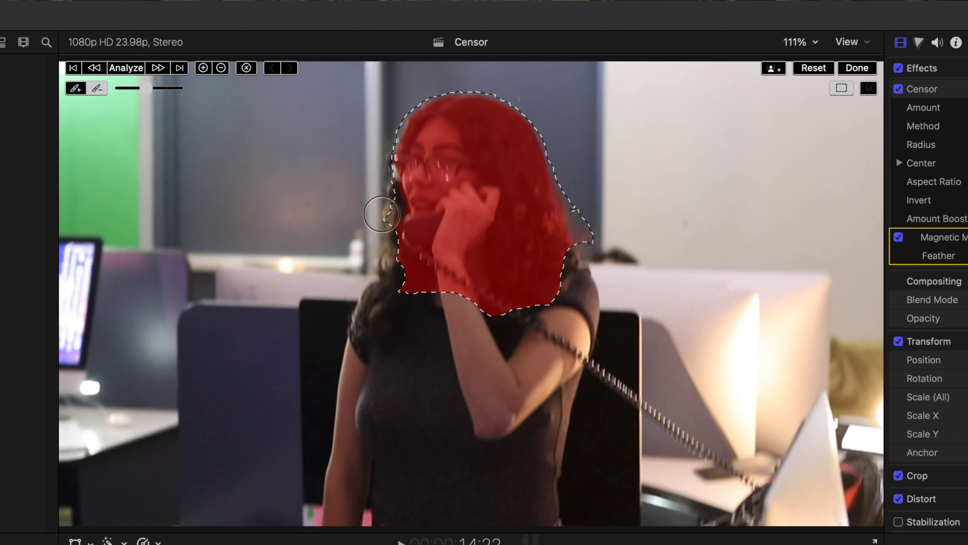
{"action": "left_click", "coordinate": [96, 88]}
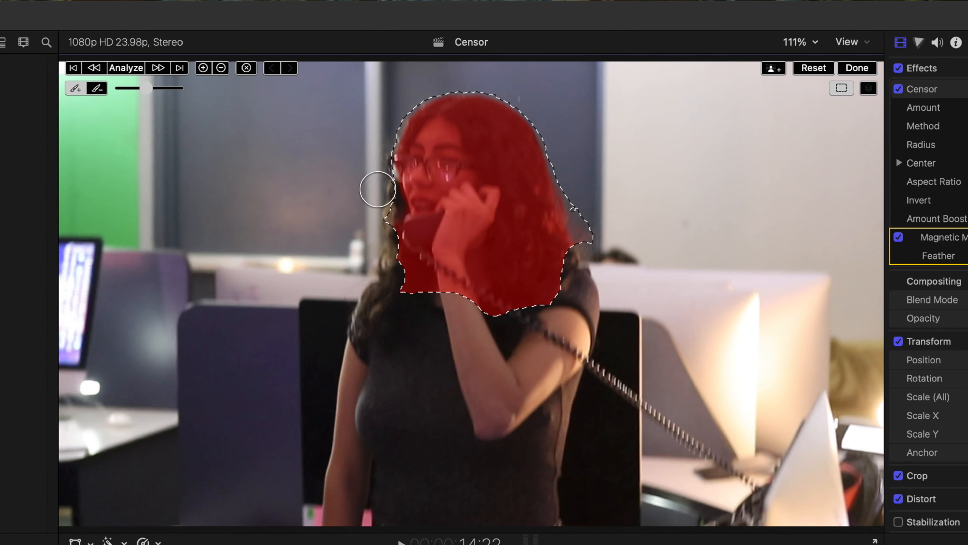
{"action": "left_click_drag", "start_coordinate": [406, 178], "coordinate": [400, 224]}
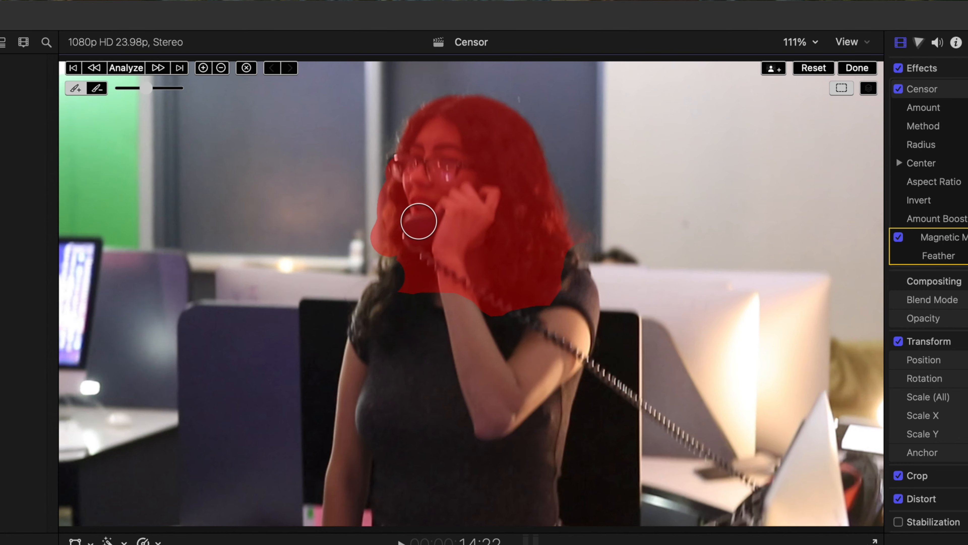
- Analyze the magnetic mask across the isolated segment and finish editing the mask
{"action": "left_click", "coordinate": [126, 68]}
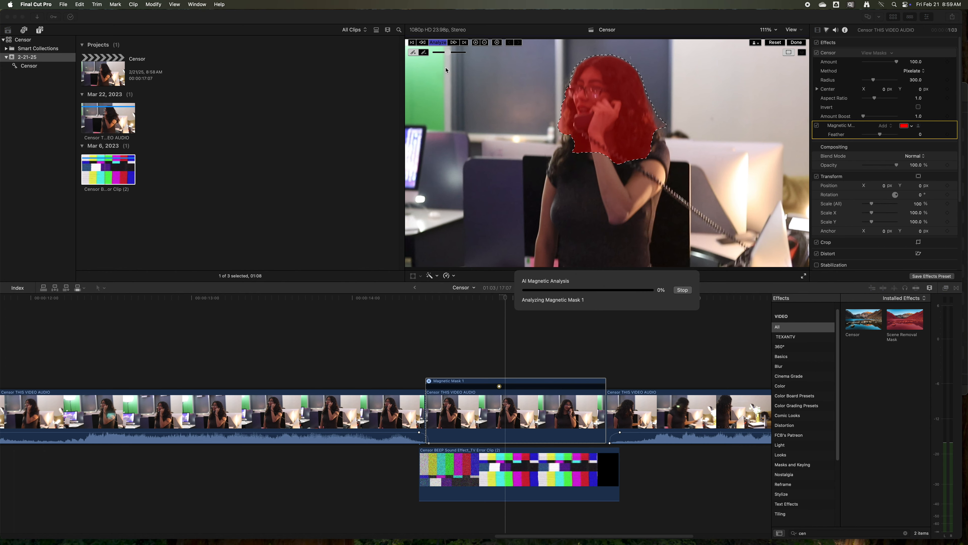
{"action": "left_click_drag", "start_coordinate": [565, 279], "coordinate": [488, 331]}
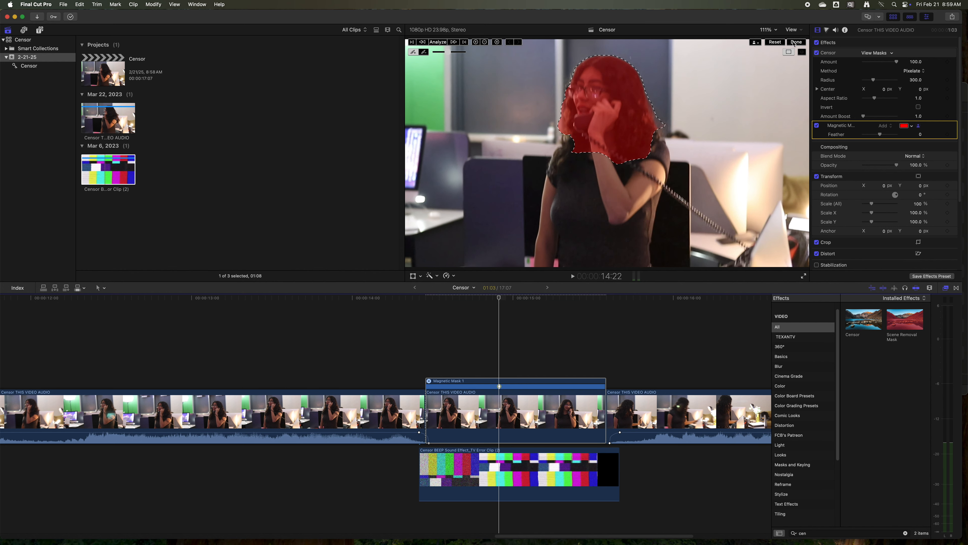
{"action": "left_click", "coordinate": [796, 42]}
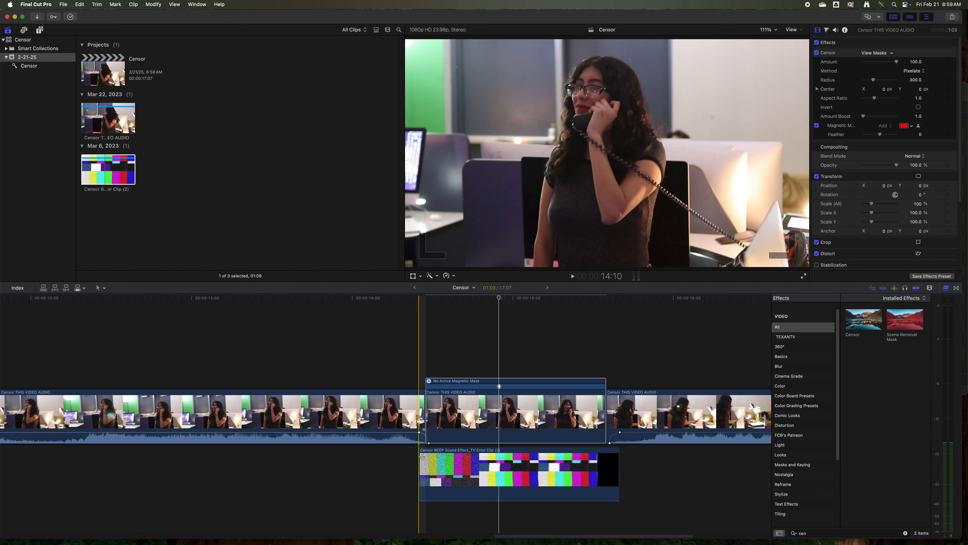
- Raise the beep clip's volume to about 0 dB, play back the ending, and return to the censored segment
{"action": "left_click_drag", "start_coordinate": [474, 497], "coordinate": [474, 492]}
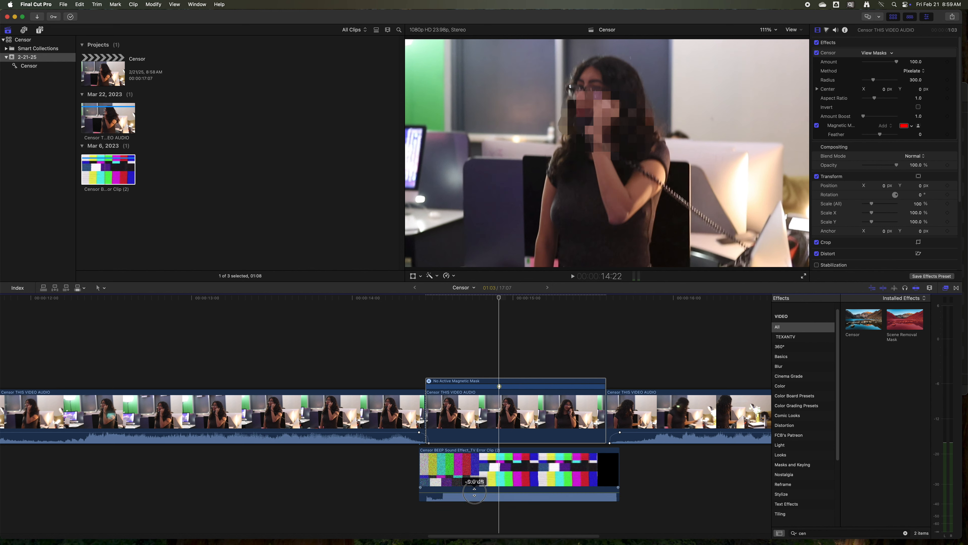
{"action": "key", "text": "space"}
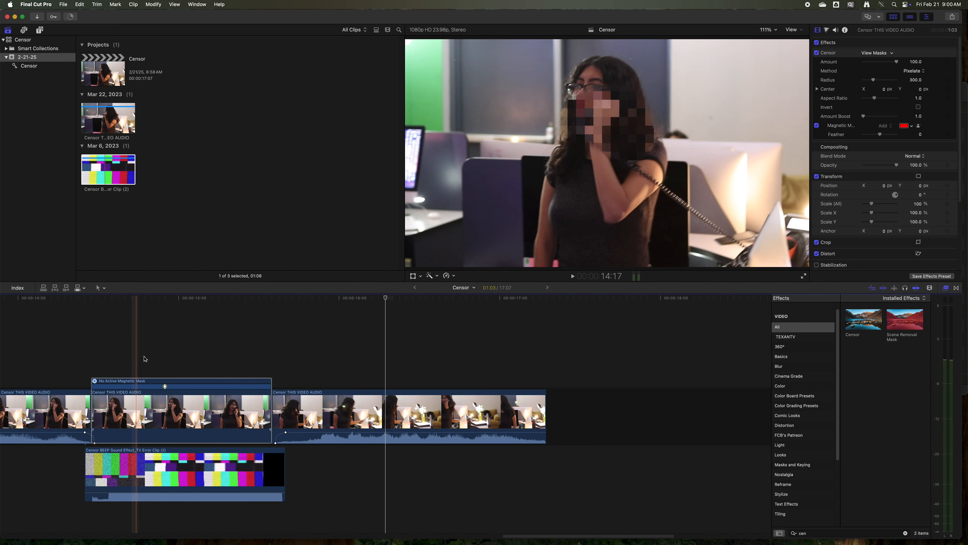
{"action": "left_click", "coordinate": [95, 303]}
{"action": "left_click_drag", "start_coordinate": [139, 310], "coordinate": [163, 305]}
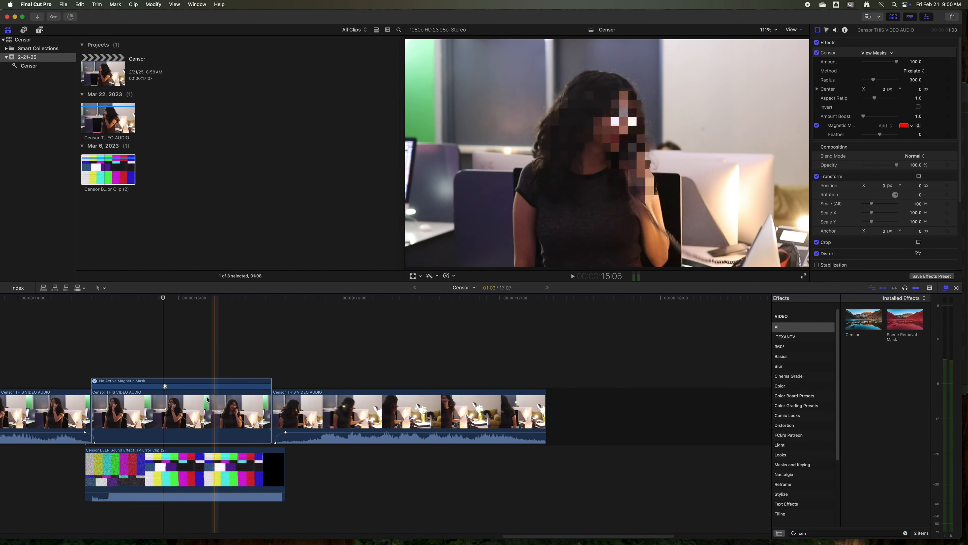
{"action": "left_click", "coordinate": [605, 119]}
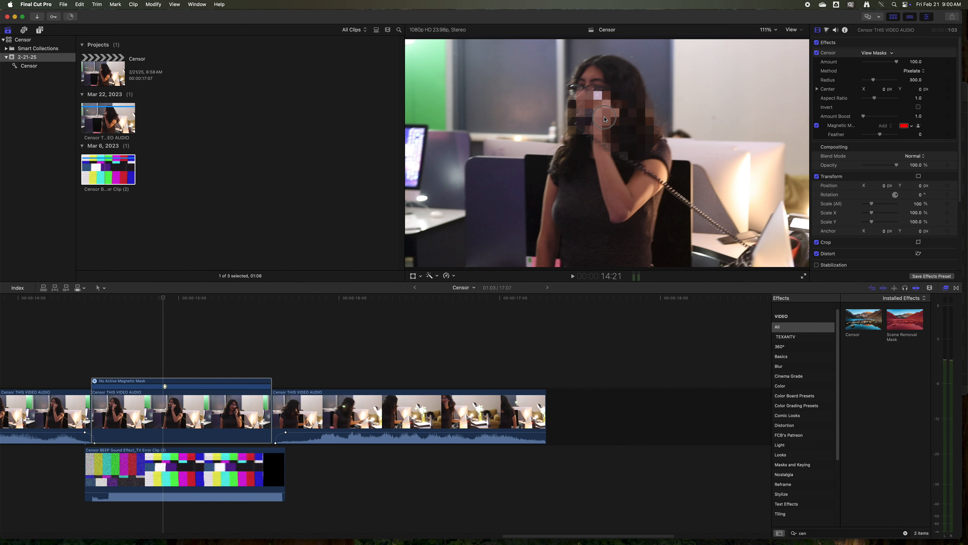
{"action": "left_click", "coordinate": [413, 276]}
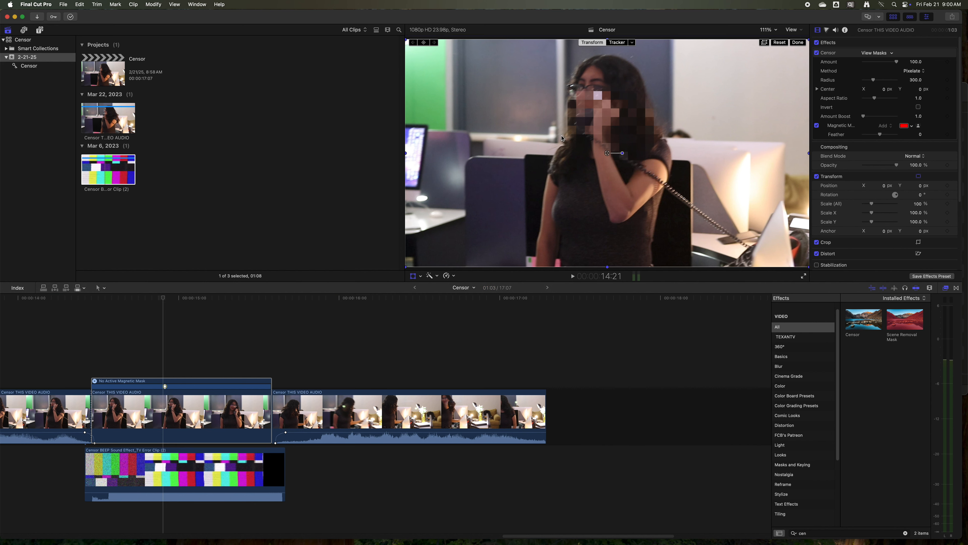
{"action": "left_click_drag", "start_coordinate": [607, 156], "coordinate": [603, 142]}
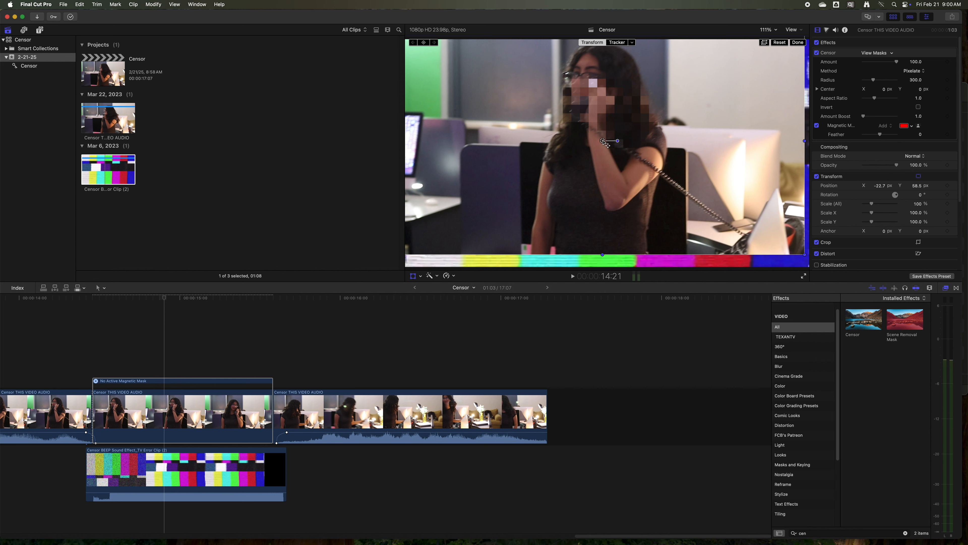
{"action": "key", "text": "super+z"}
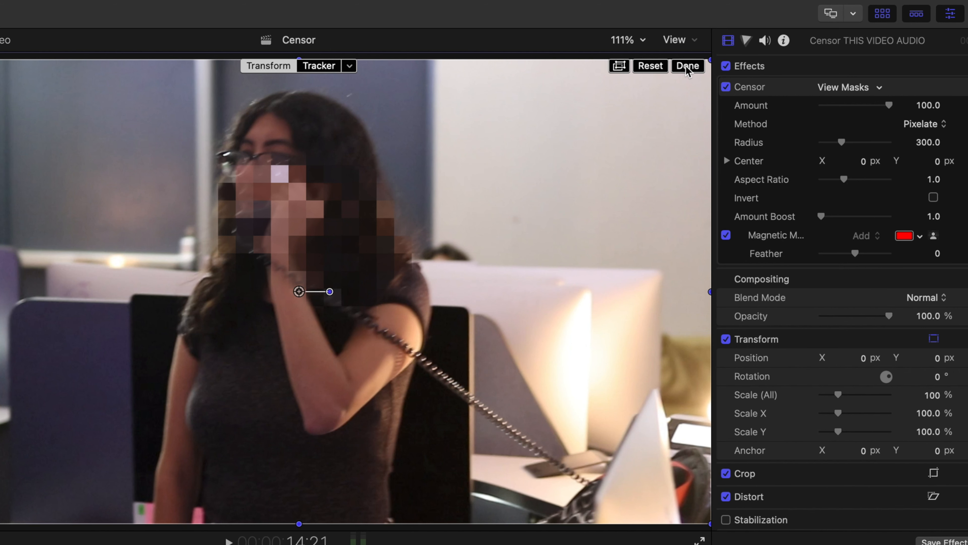
{"action": "left_click", "coordinate": [798, 43]}
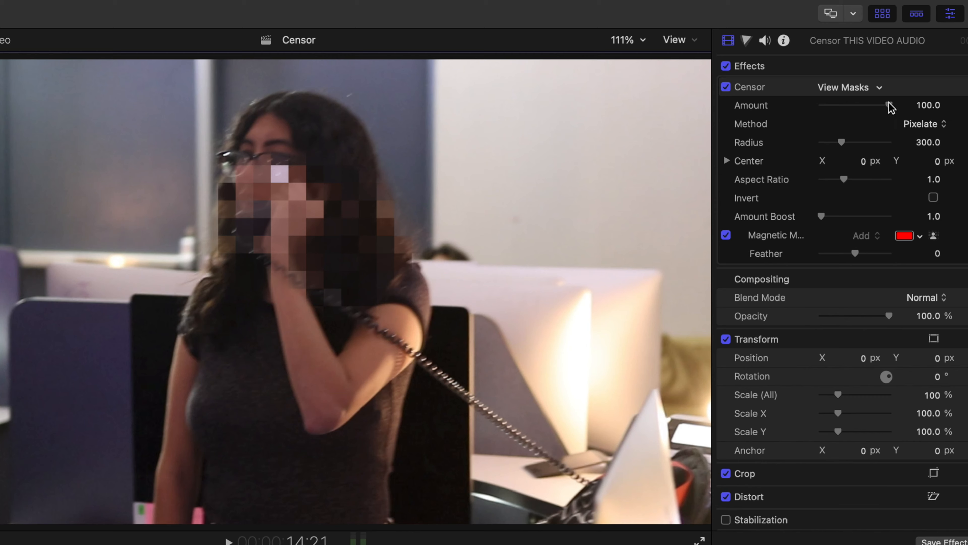
- Set the Censor effect's radius to 480 to pixelate more of the woman's head, and play back the section
{"action": "left_click_drag", "start_coordinate": [841, 142], "coordinate": [856, 145]}
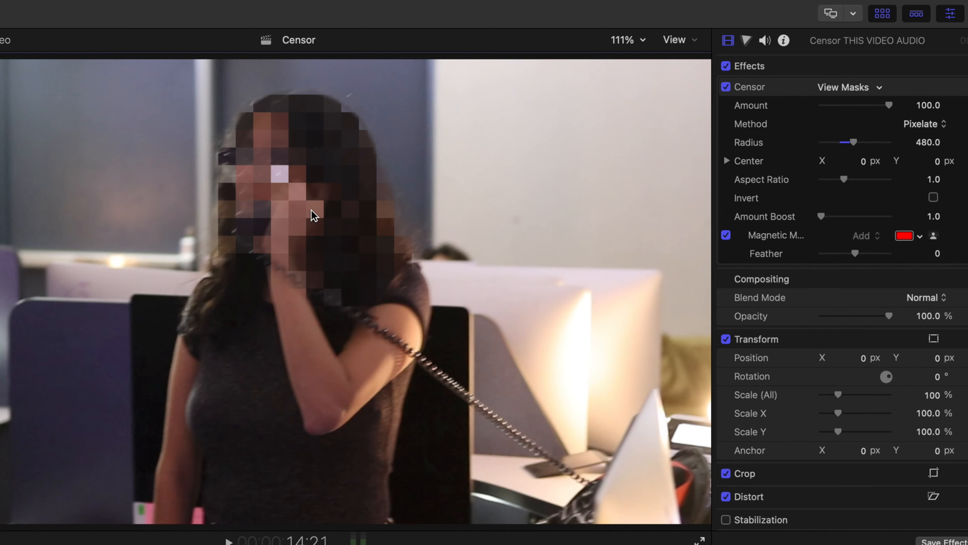
{"action": "key", "text": "space"}
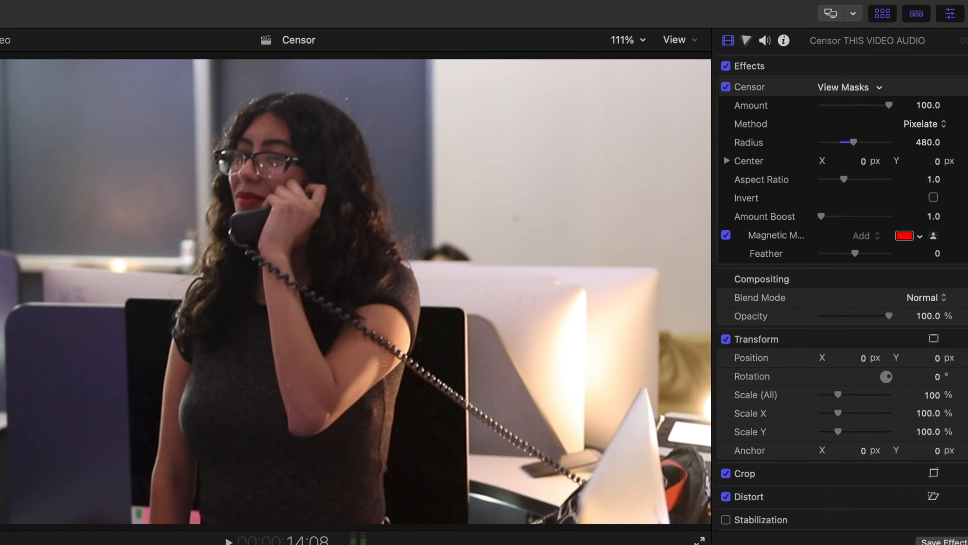
{"action": "key", "text": "space"}
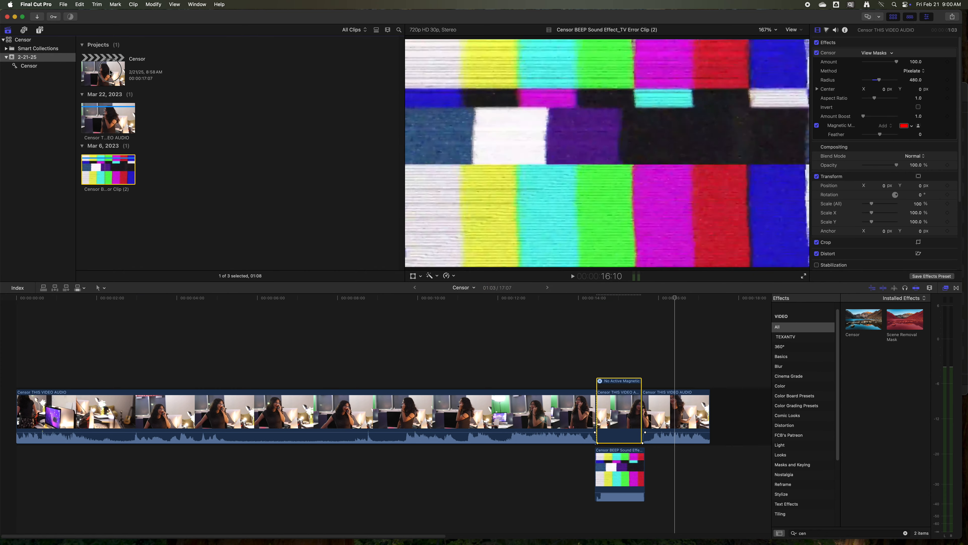
- Export the Censor project as XML to the Desktop under the name Censor, using Current Version (1.13) and Extended metadata
{"action": "left_click", "coordinate": [105, 78]}
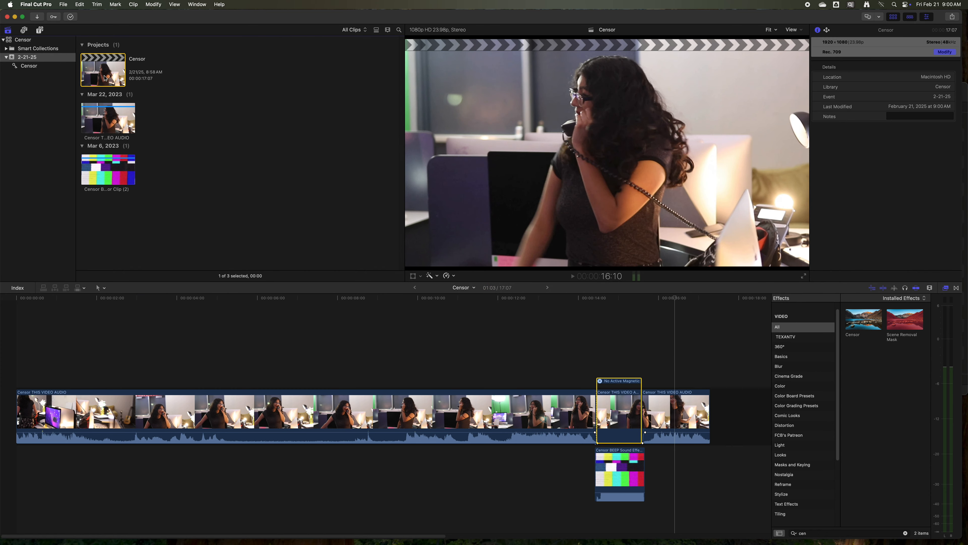
{"action": "left_click", "coordinate": [65, 5]}
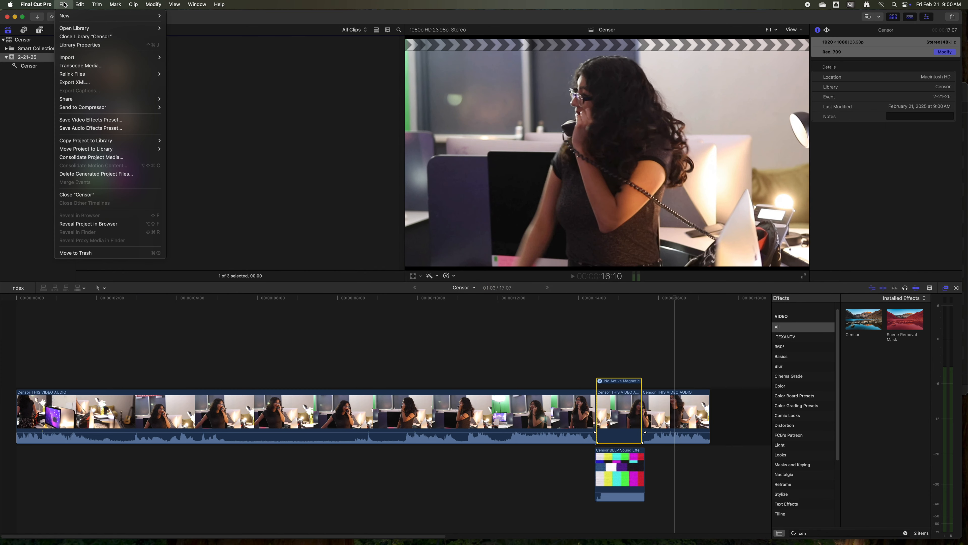
{"action": "left_click", "coordinate": [76, 83]}
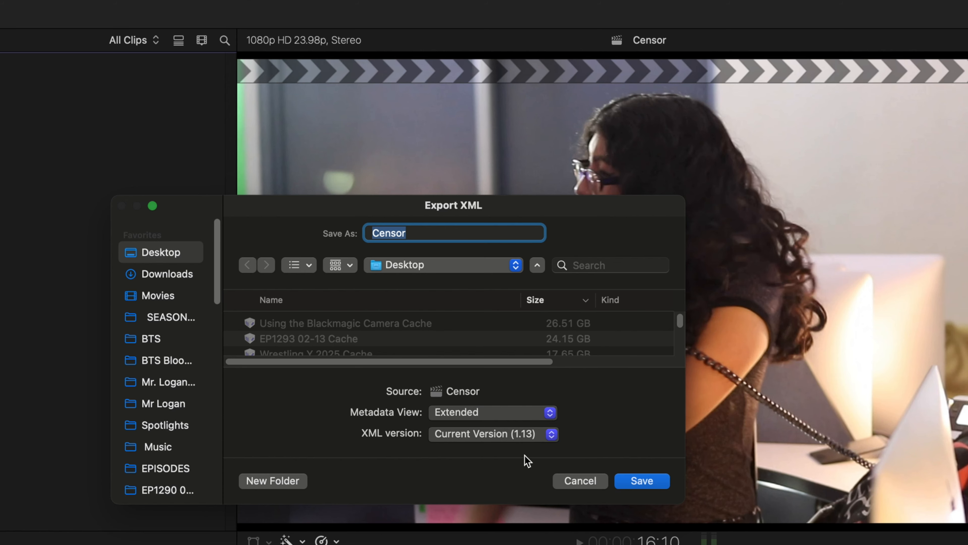
{"action": "left_click", "coordinate": [552, 434]}
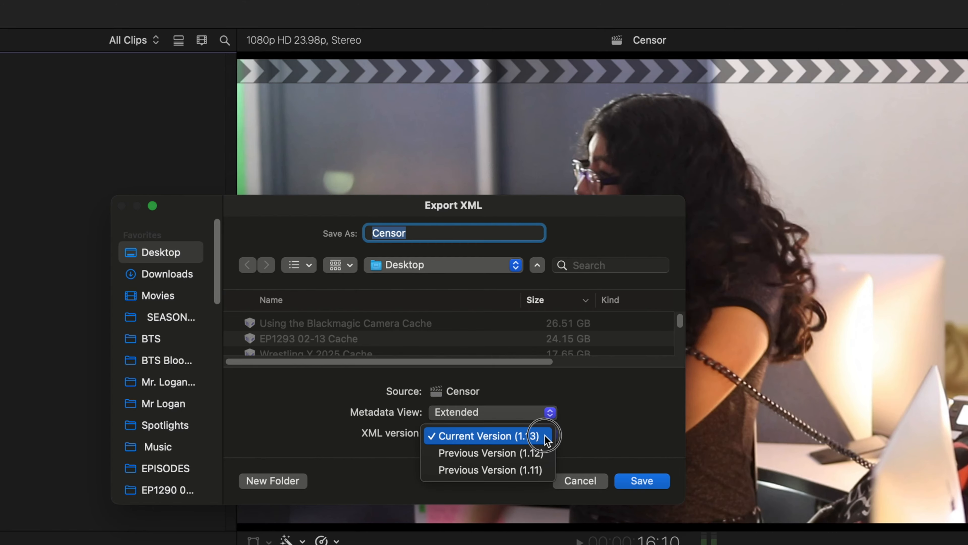
{"action": "left_click", "coordinate": [549, 439]}
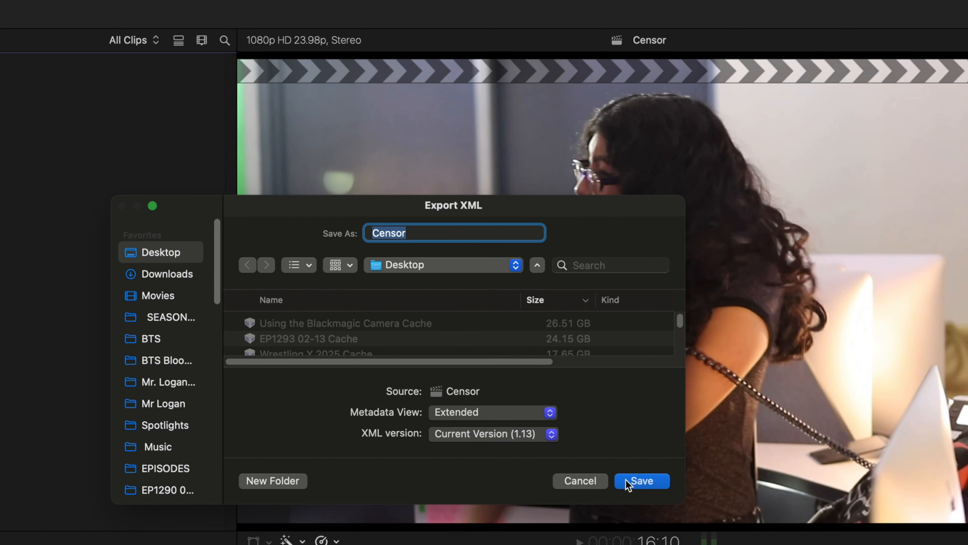
{"action": "left_click", "coordinate": [642, 481]}
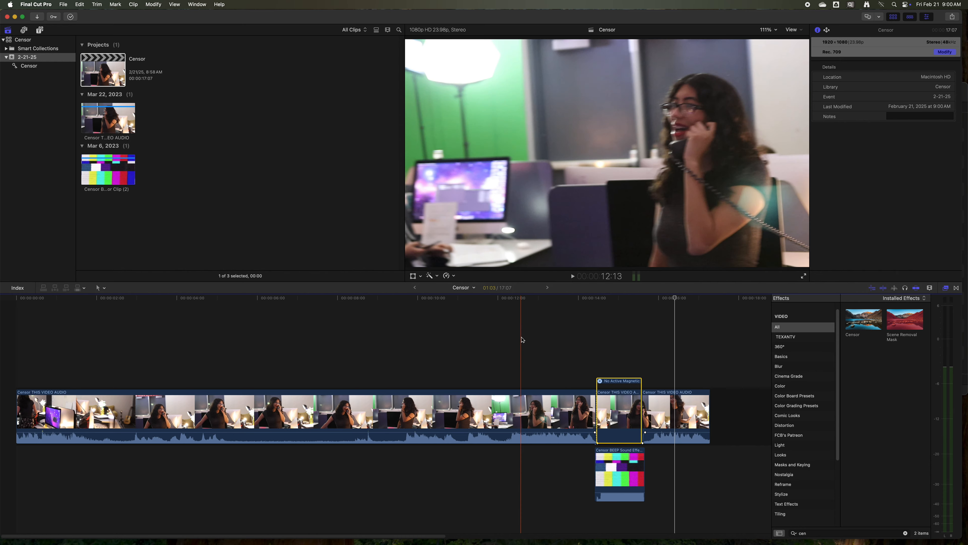
- Switch to Finder and go to the Desktop folder
{"action": "key", "text": "super+Tab"}
{"action": "key", "text": "super+Tab"}
{"action": "key", "text": "super+Tab"}
{"action": "key", "text": "super+Tab"}
{"action": "key", "text": "super+Tab"}
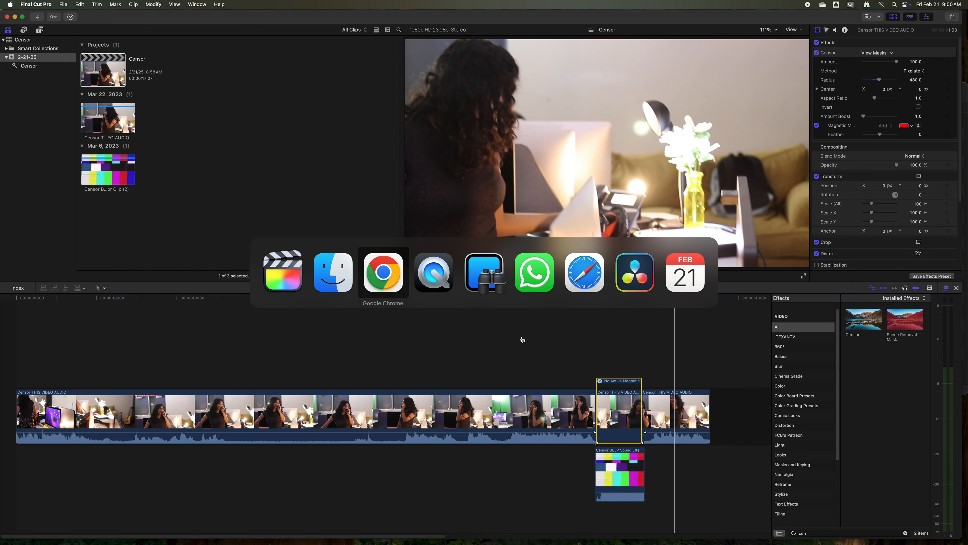
{"action": "key", "text": "super+Tab"}
{"action": "key", "text": "super+Tab"}
{"action": "key", "text": "super+Tab"}
{"action": "key", "text": "super+Tab"}
{"action": "key", "text": "super+Tab"}
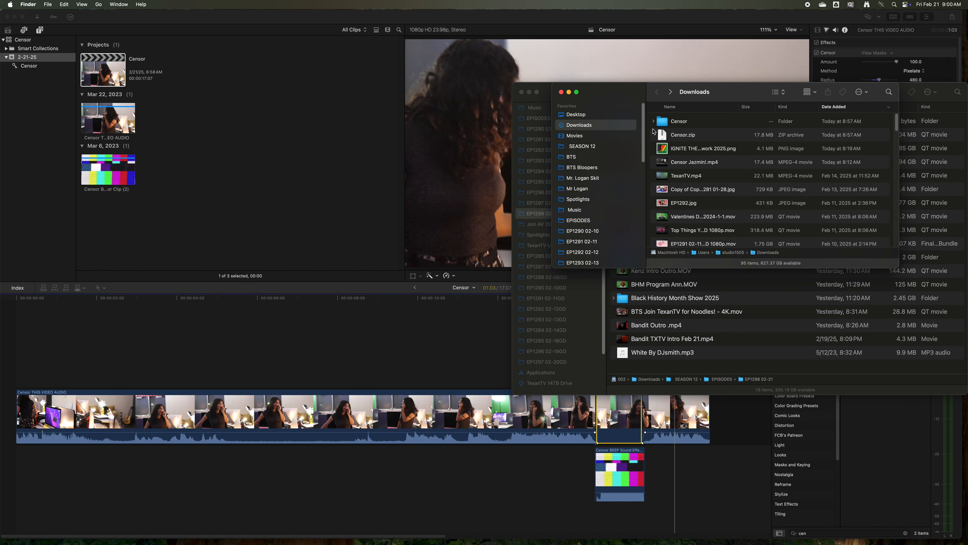
{"action": "key", "text": "shift+super+d"}
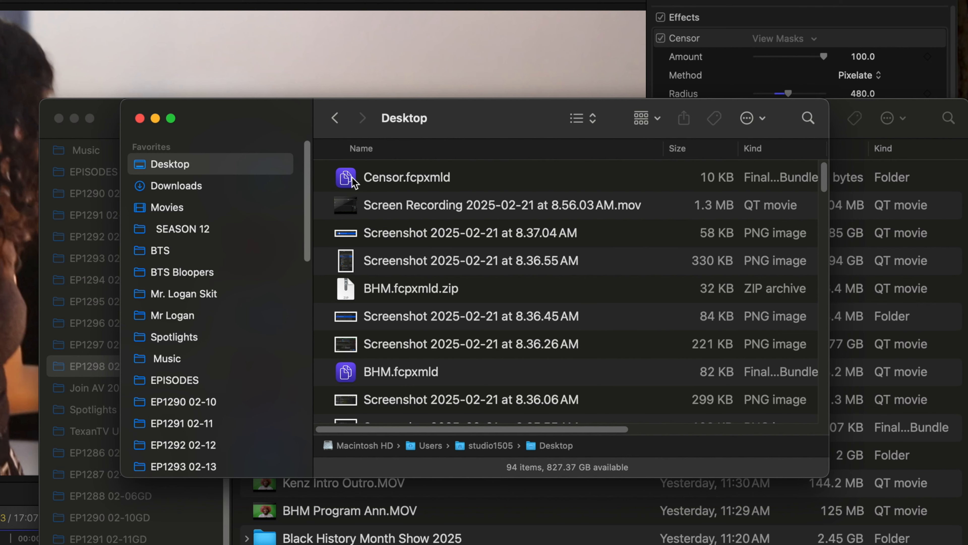
- Compress the exported Censor.fcpxmld file on the Desktop
{"action": "left_click", "coordinate": [343, 180]}
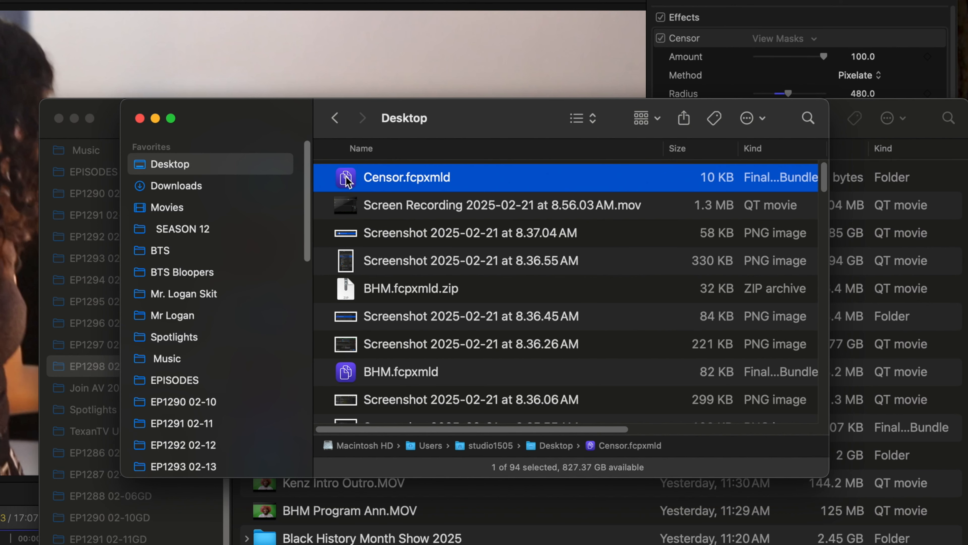
{"action": "right_click", "coordinate": [347, 180]}
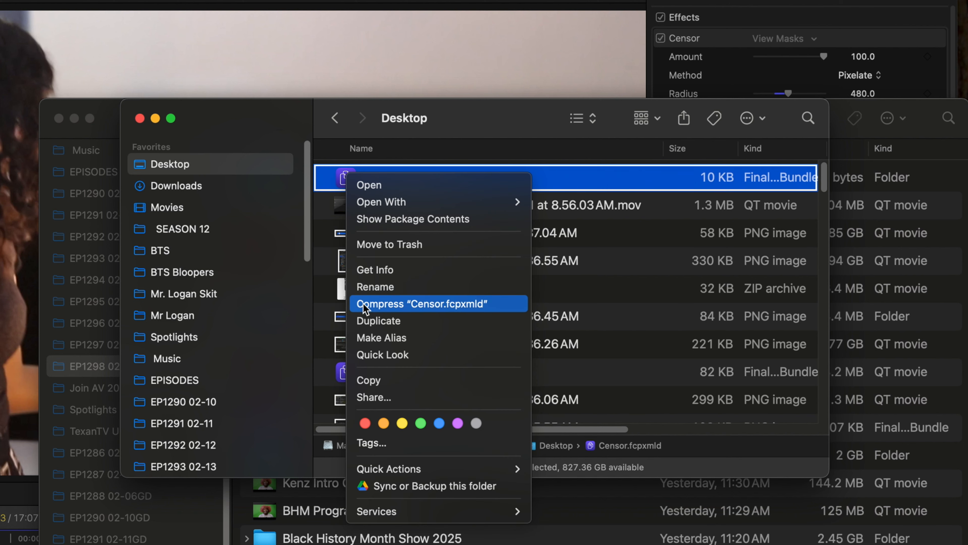
{"action": "left_click", "coordinate": [382, 305]}
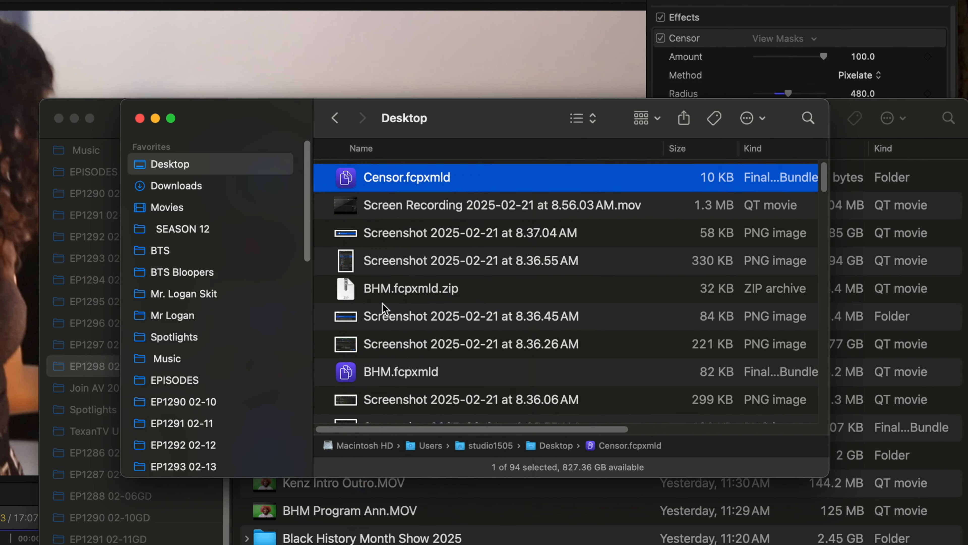